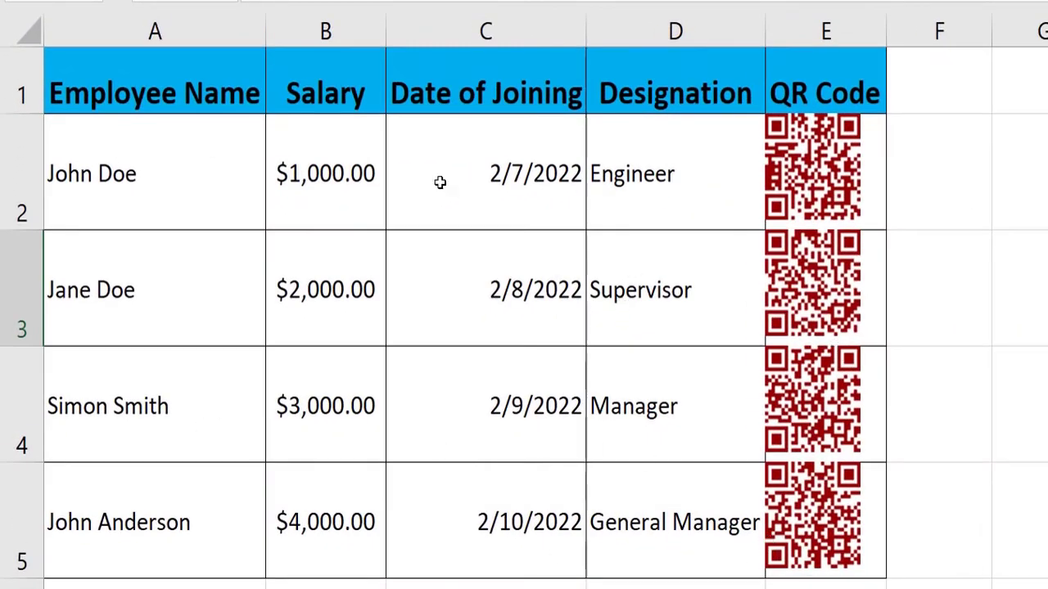
# Step: Review the first employee's designation, details and salary in the table
pyautogui.click(685, 156)
pyautogui.click(461, 153)
pyautogui.click(273, 155)
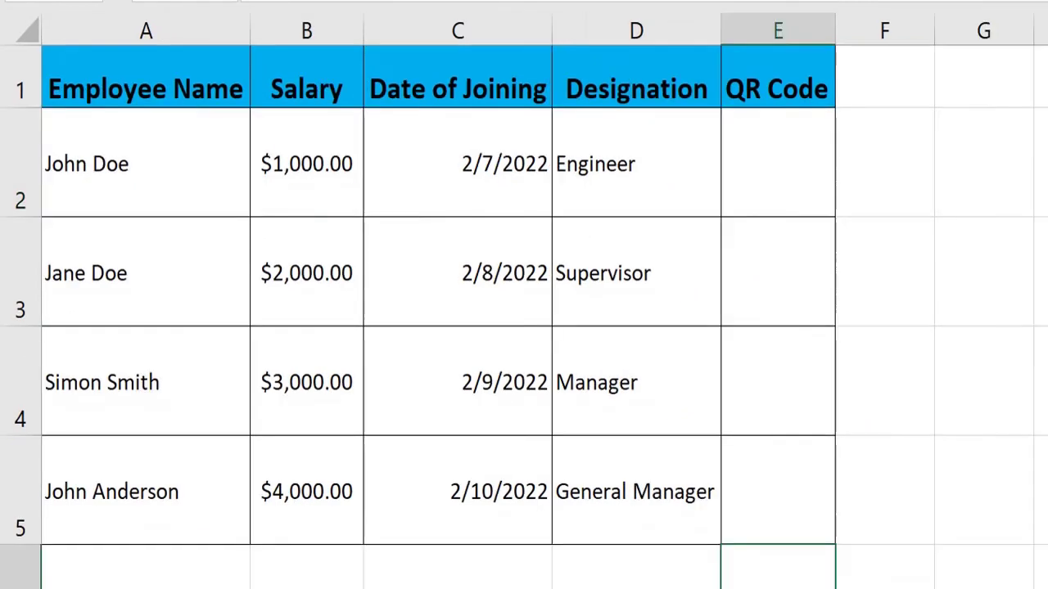
pyautogui.click(146, 271)
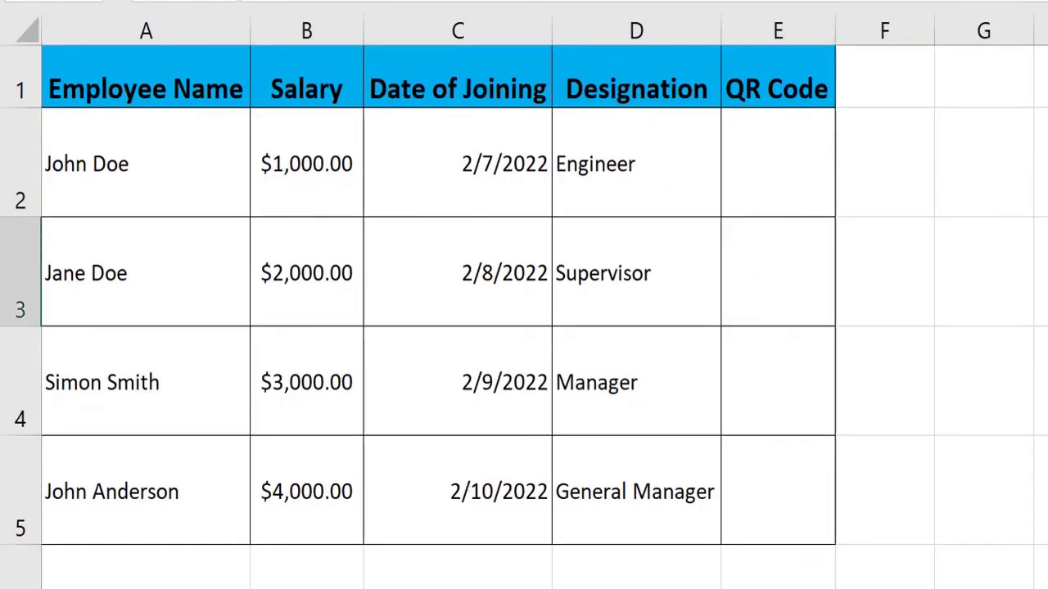
# Step: Go through the empty QR Code cells E2 to E5, ending on E2
pyautogui.click(771, 148)
pyautogui.click(772, 266)
pyautogui.click(771, 369)
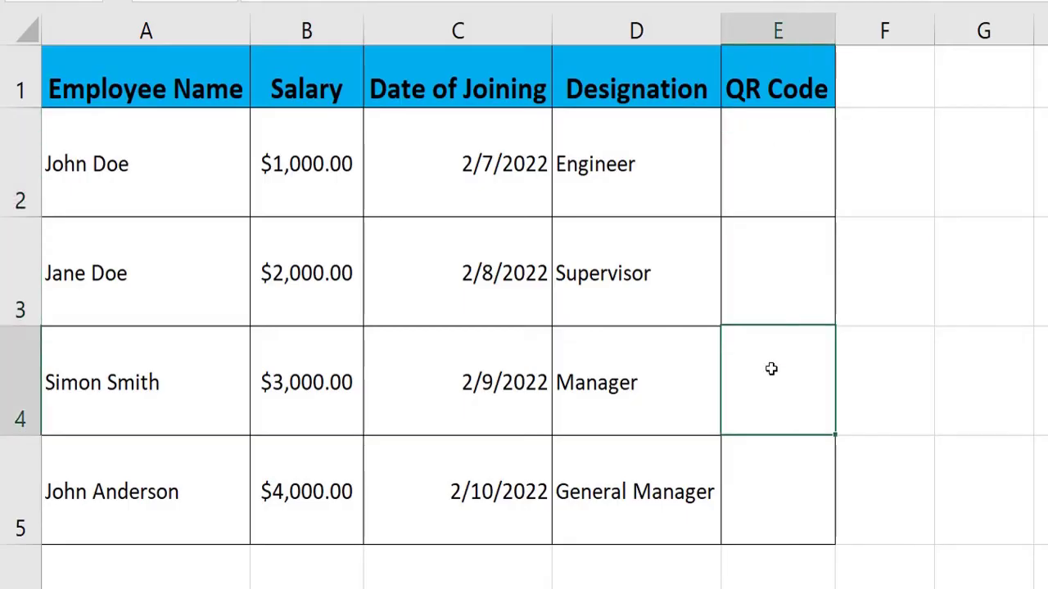
pyautogui.click(772, 470)
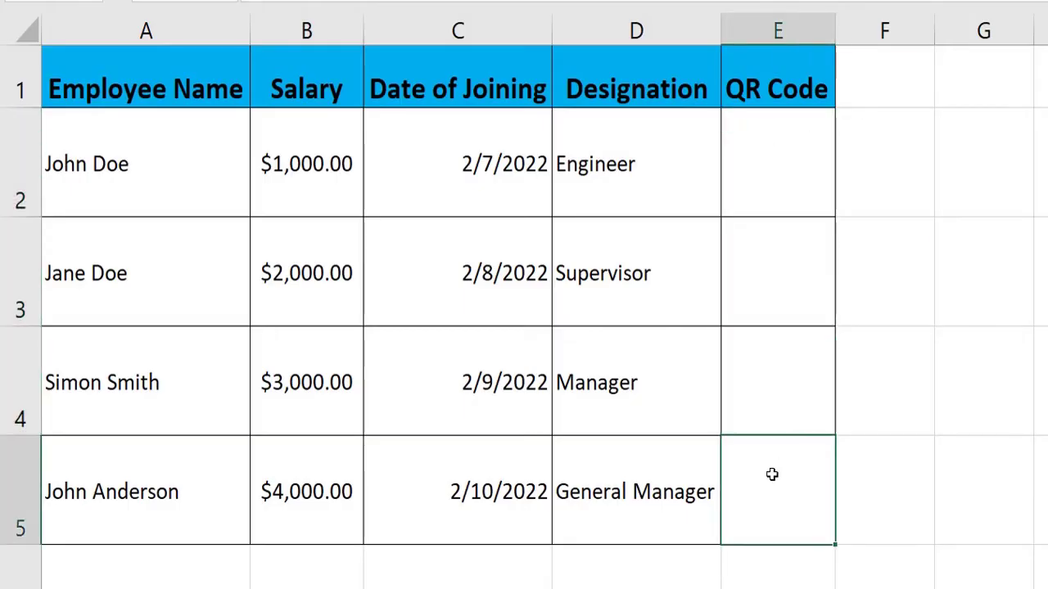
pyautogui.click(787, 191)
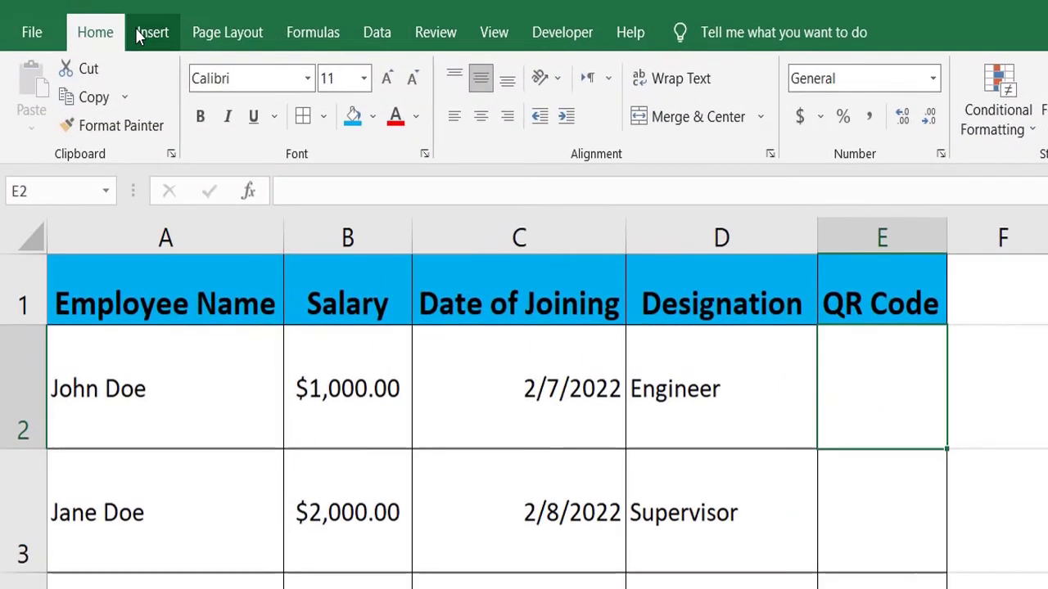
# Step: Search the Office Add-ins store for 'qr' and add QR4Office to Excel
pyautogui.click(139, 34)
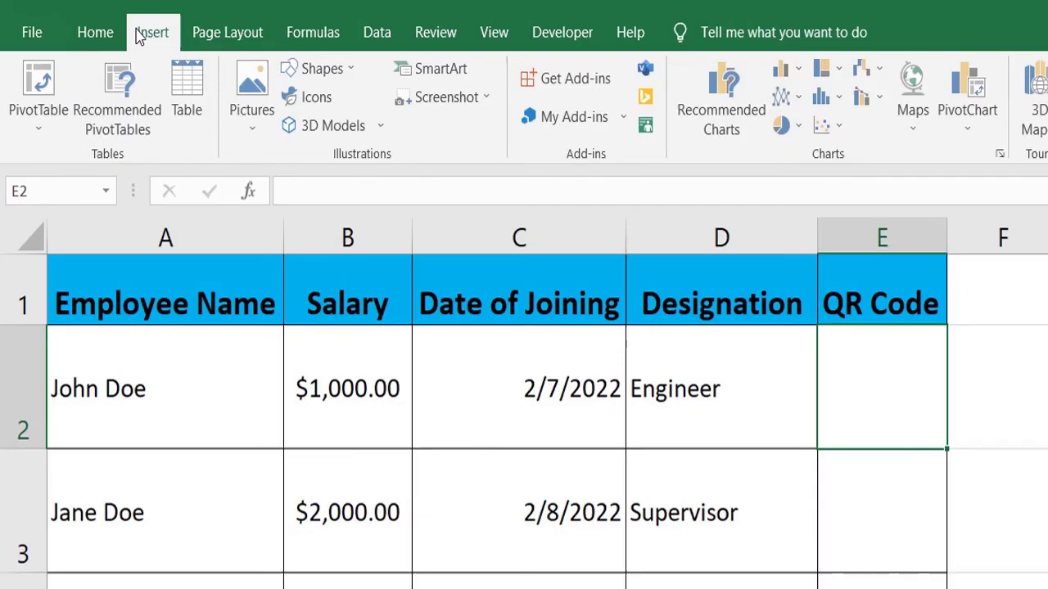
pyautogui.click(538, 82)
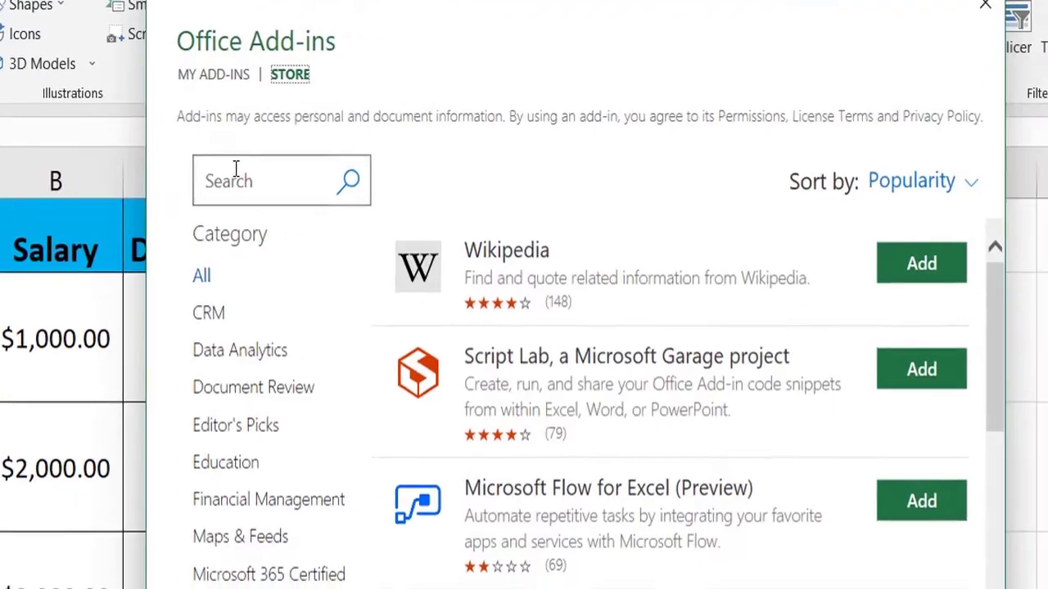
pyautogui.click(517, 229)
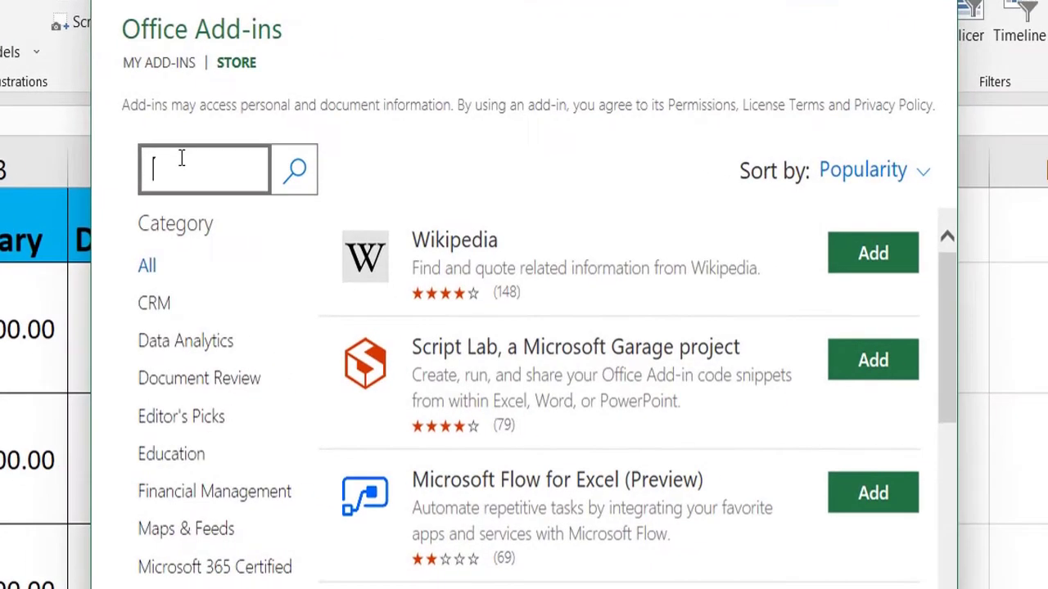
pyautogui.write('qr')
pyautogui.click(301, 175)
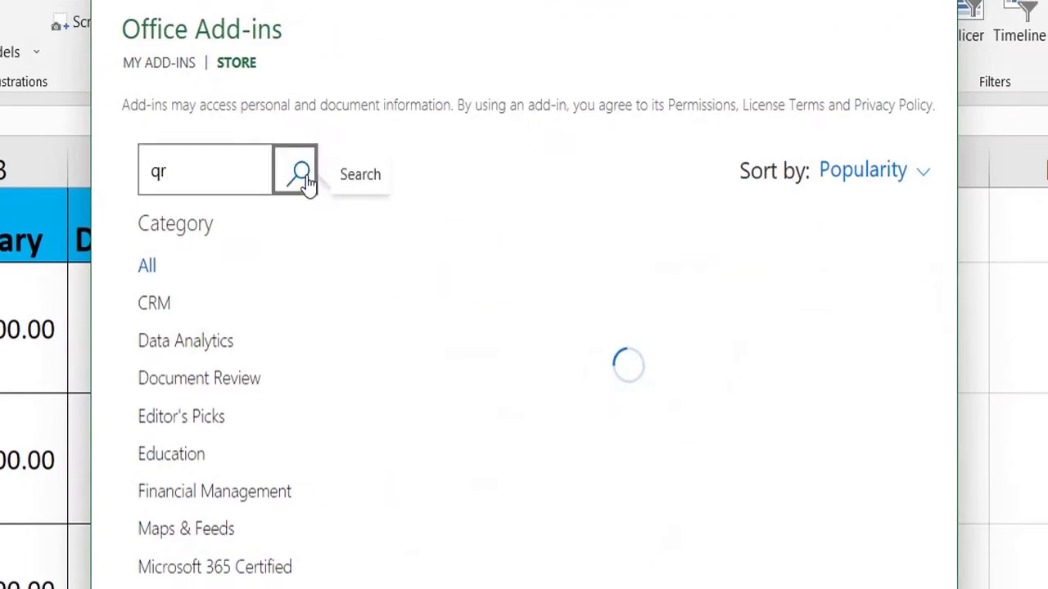
pyautogui.click(615, 254)
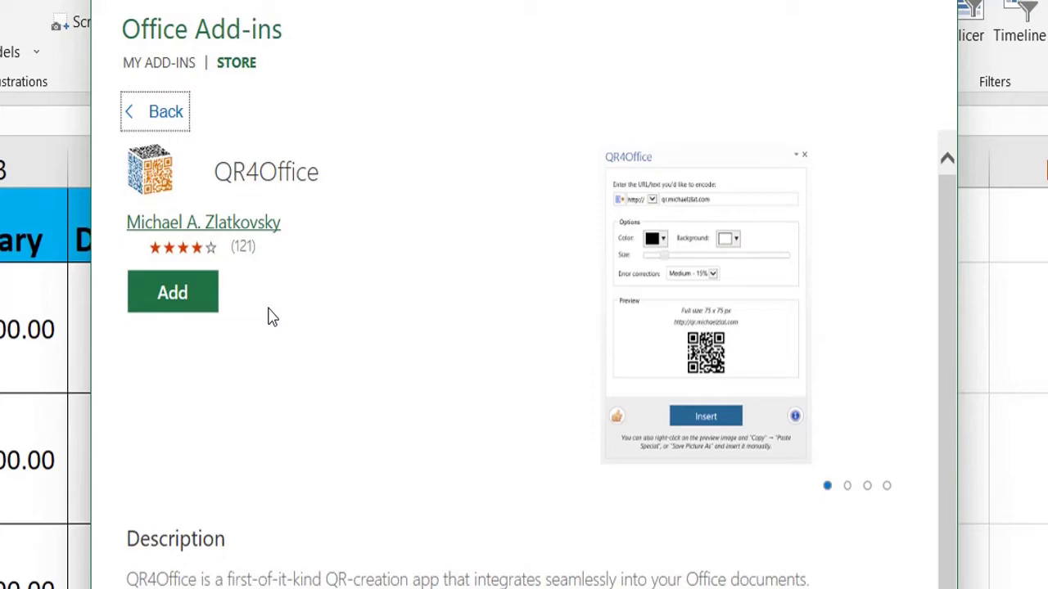
pyautogui.click(172, 296)
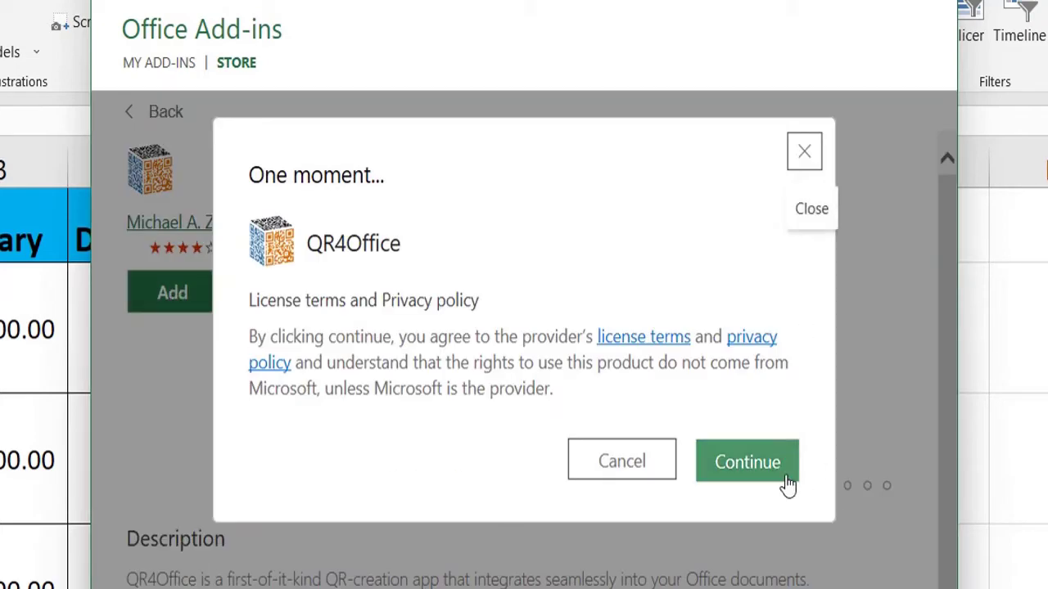
# Step: Accept the QR4Office license terms, then reopen QR4Office from the recently used add-ins
pyautogui.click(756, 479)
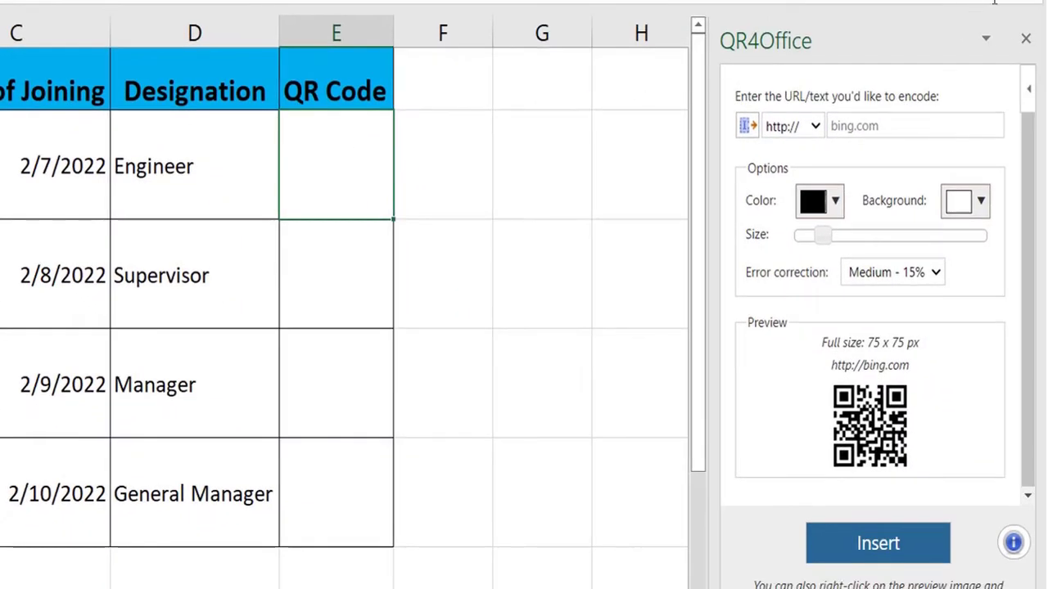
pyautogui.click(1025, 43)
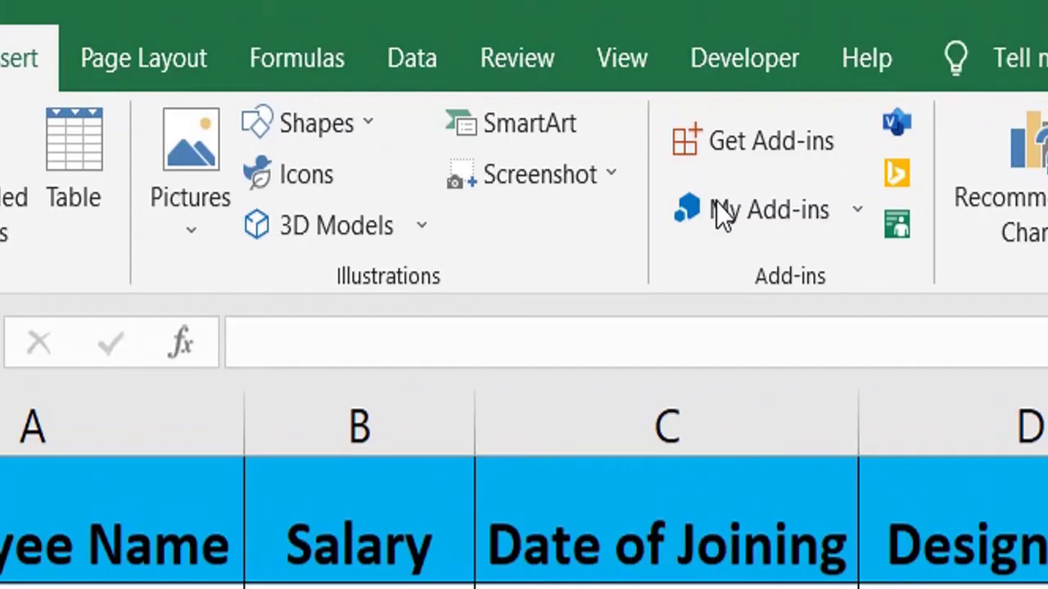
pyautogui.click(856, 214)
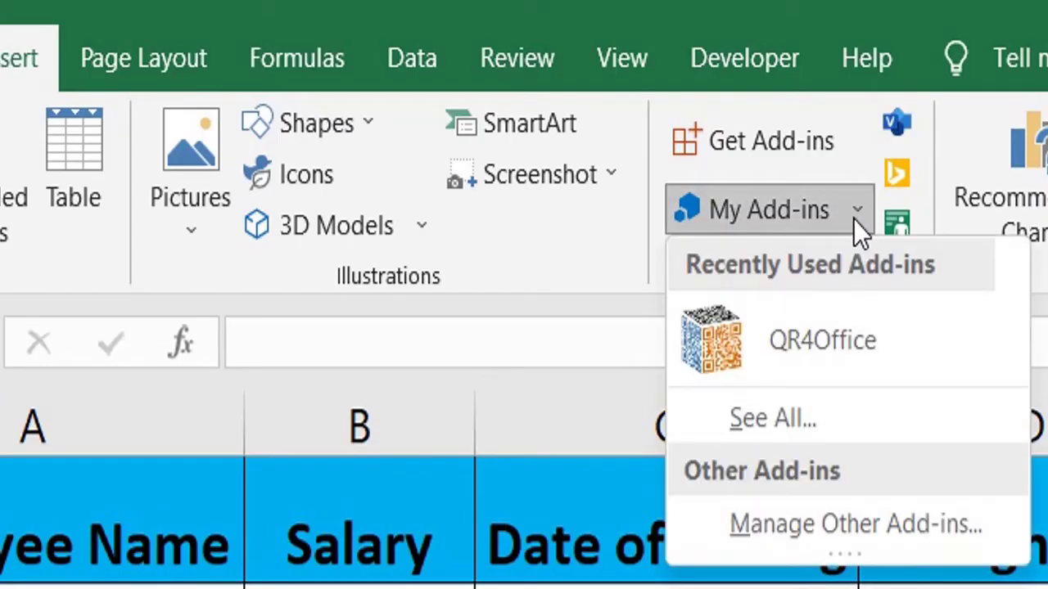
pyautogui.click(832, 341)
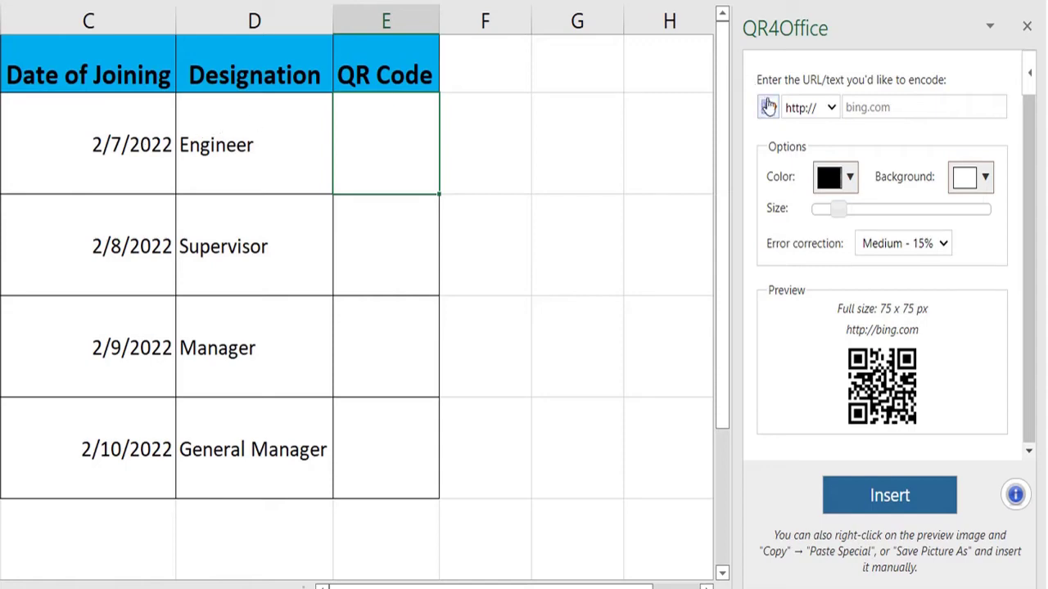
pyautogui.click(831, 109)
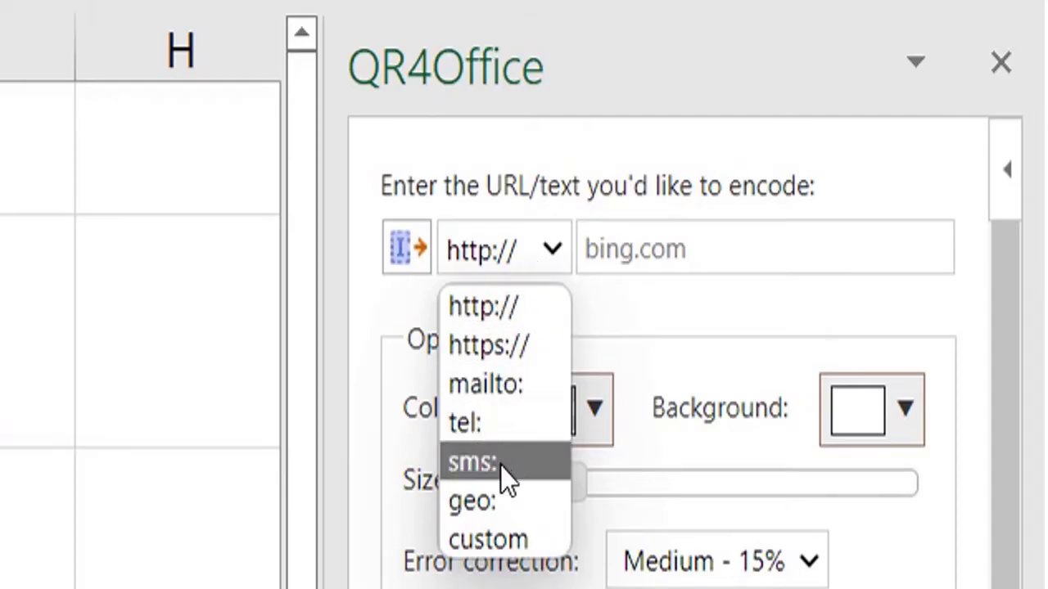
pyautogui.click(503, 525)
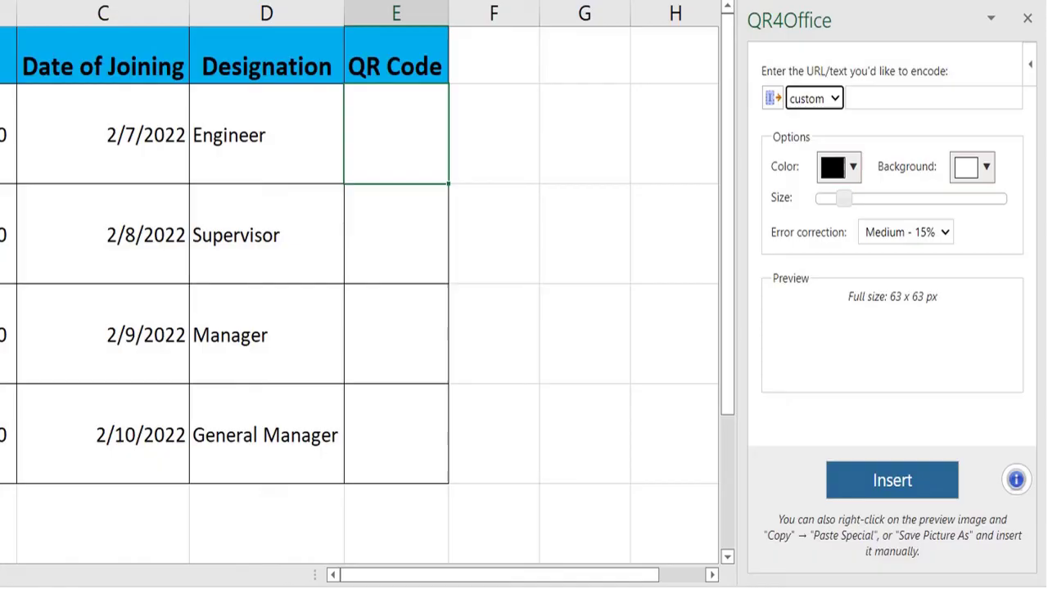
pyautogui.click(145, 194)
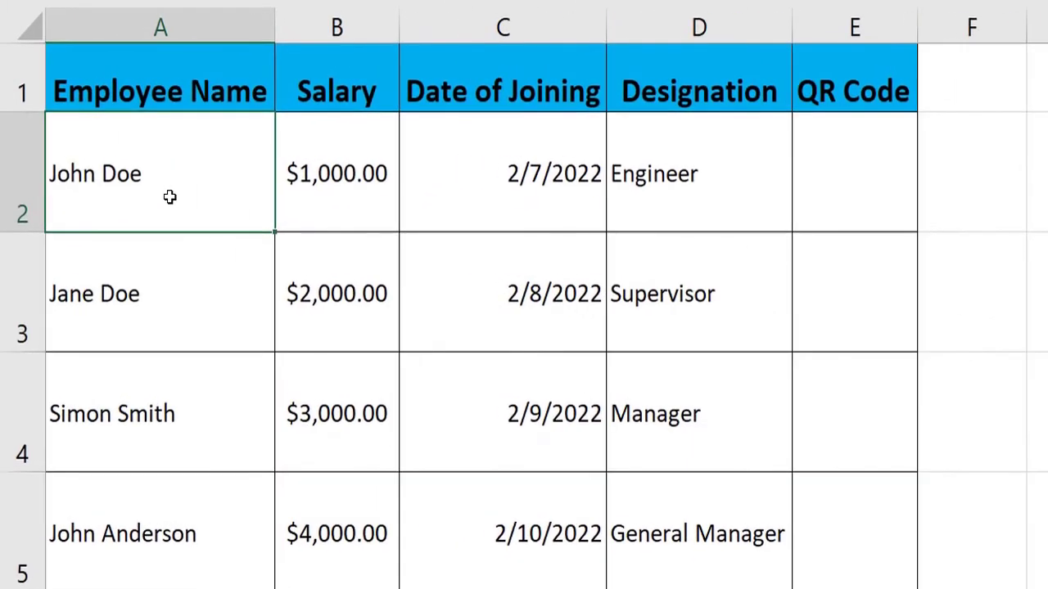
# Step: Copy the A2:D2 row details into QR4Office's text and set the colour to dark red
pyautogui.hotkey('shift', 'Right')
pyautogui.hotkey('shift', 'Right')
pyautogui.hotkey('shift', 'Right')
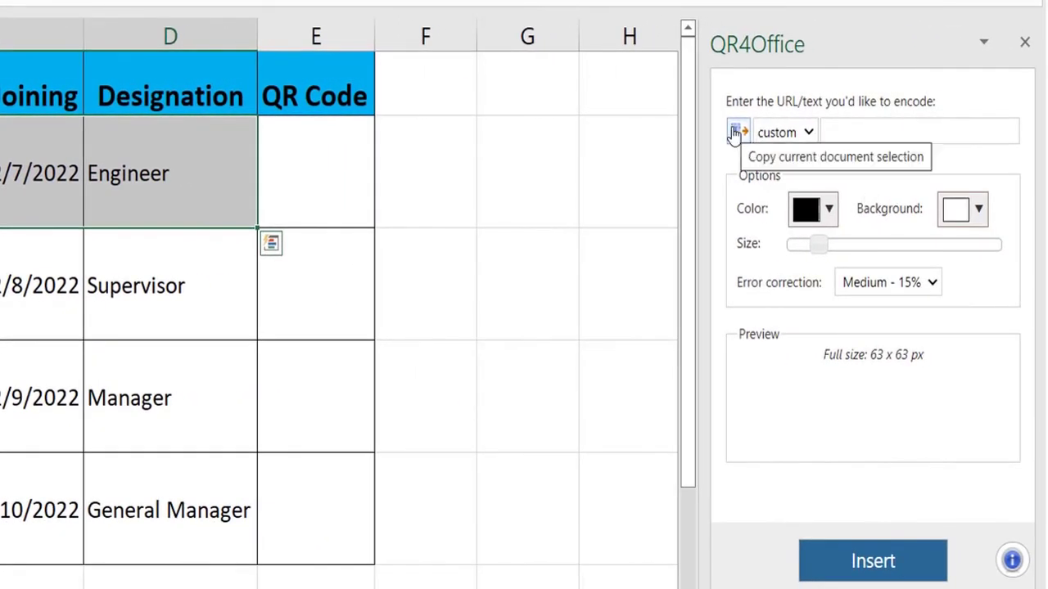
pyautogui.click(734, 133)
pyautogui.click(833, 216)
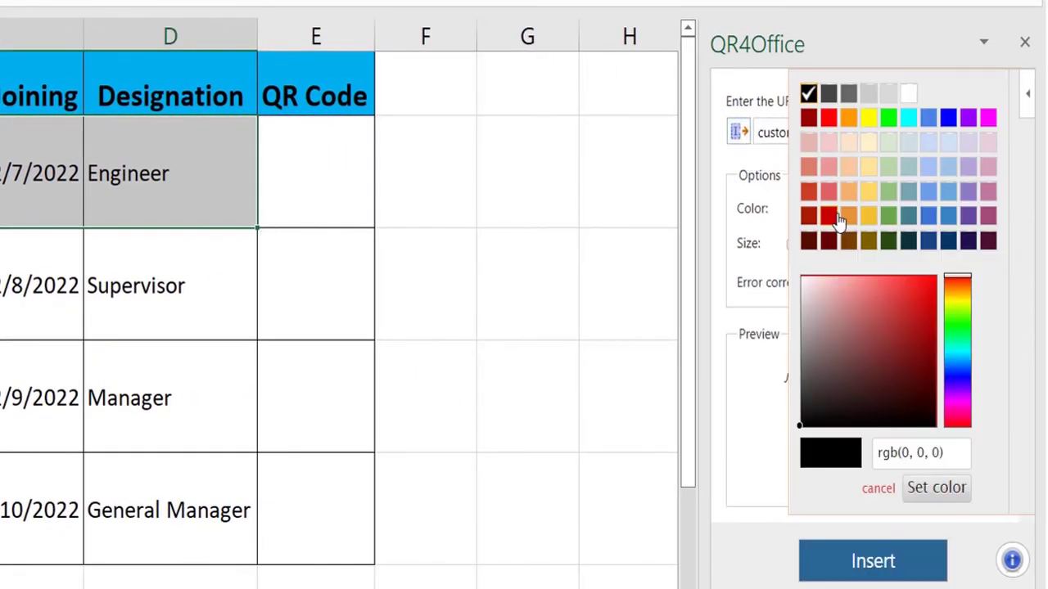
pyautogui.click(829, 216)
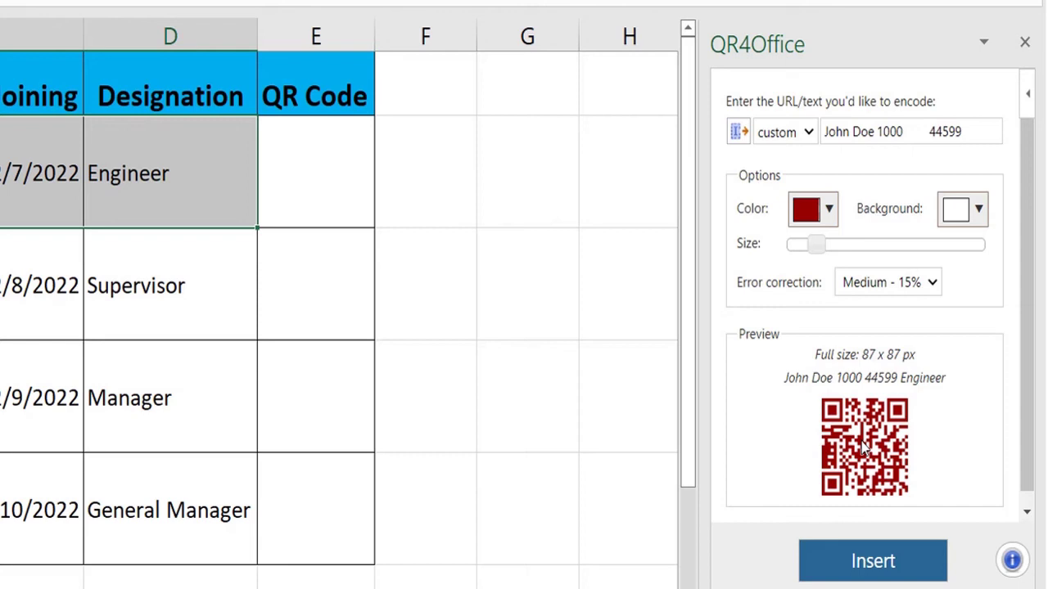
# Step: Insert the Engineer row's QR code into E2 at the minimum 58 x 58 px size
pyautogui.click(309, 175)
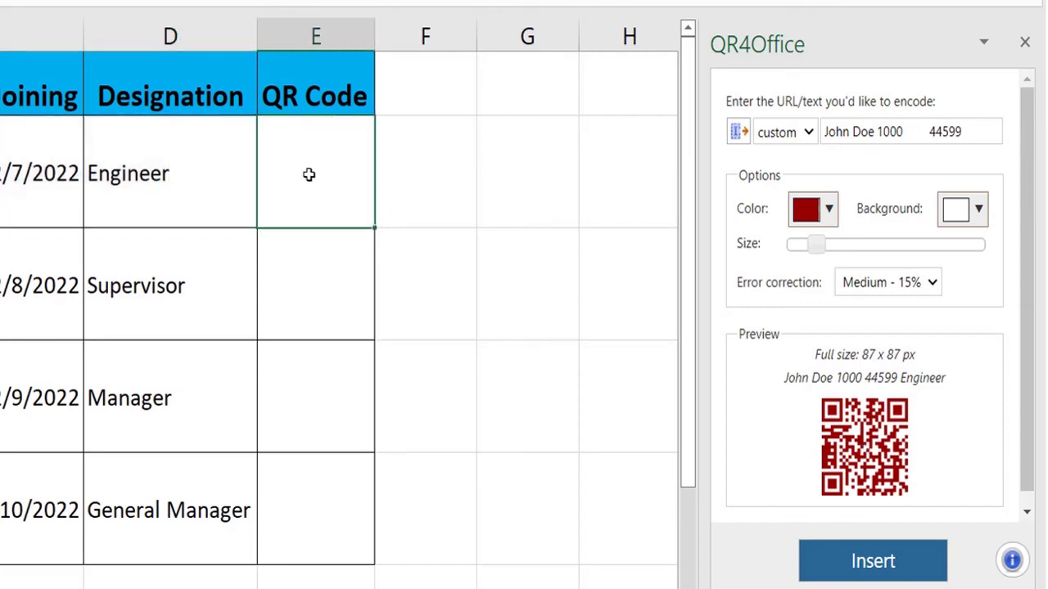
pyautogui.click(802, 248)
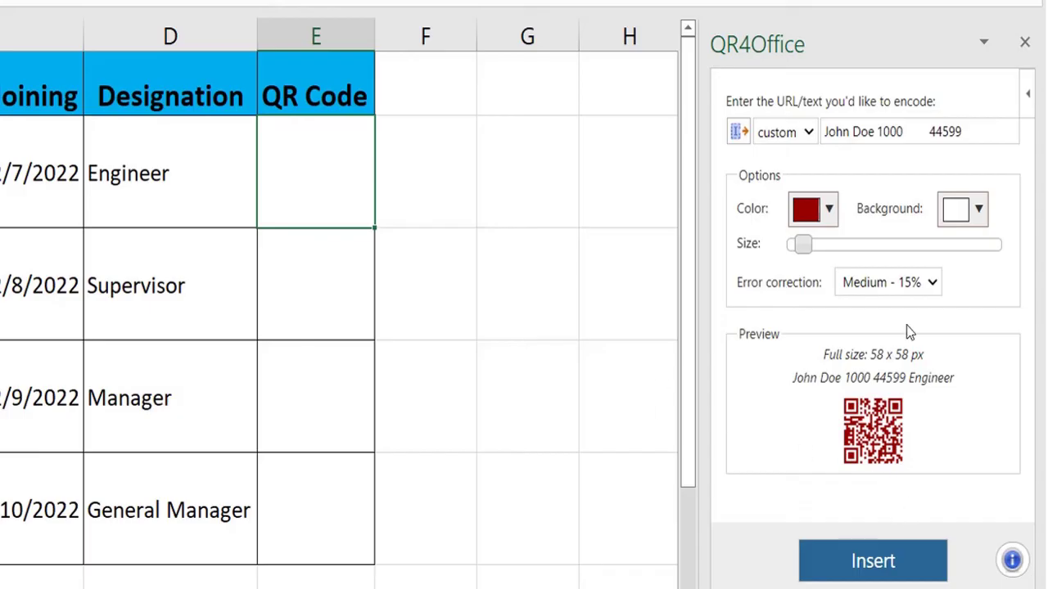
pyautogui.click(874, 562)
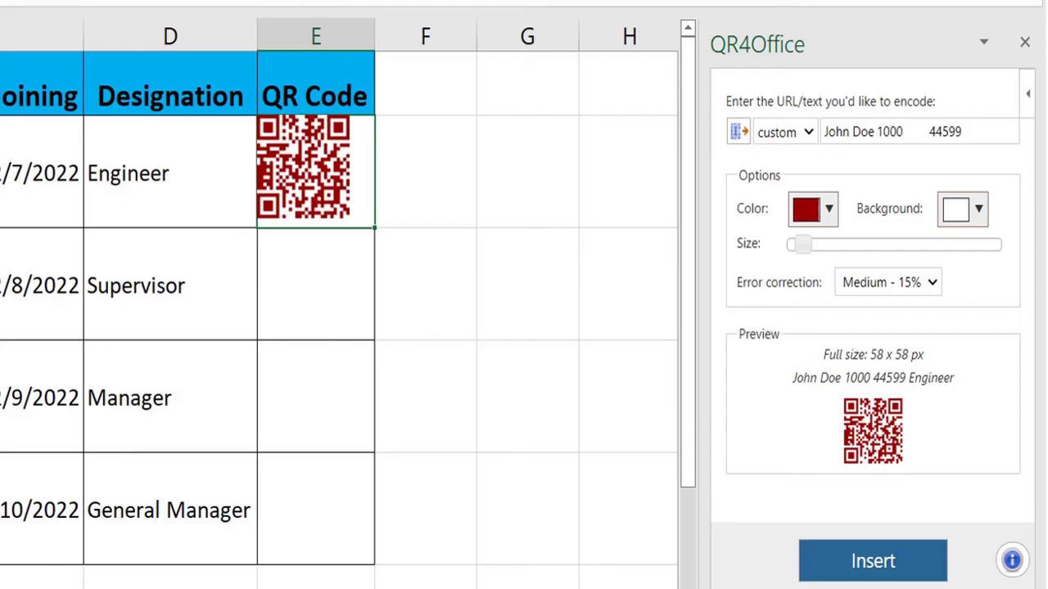
# Step: Delete the stray QR image and insert the Supervisor row's QR code into E3
pyautogui.moveTo(32, 284); pyautogui.dragTo(238, 285)
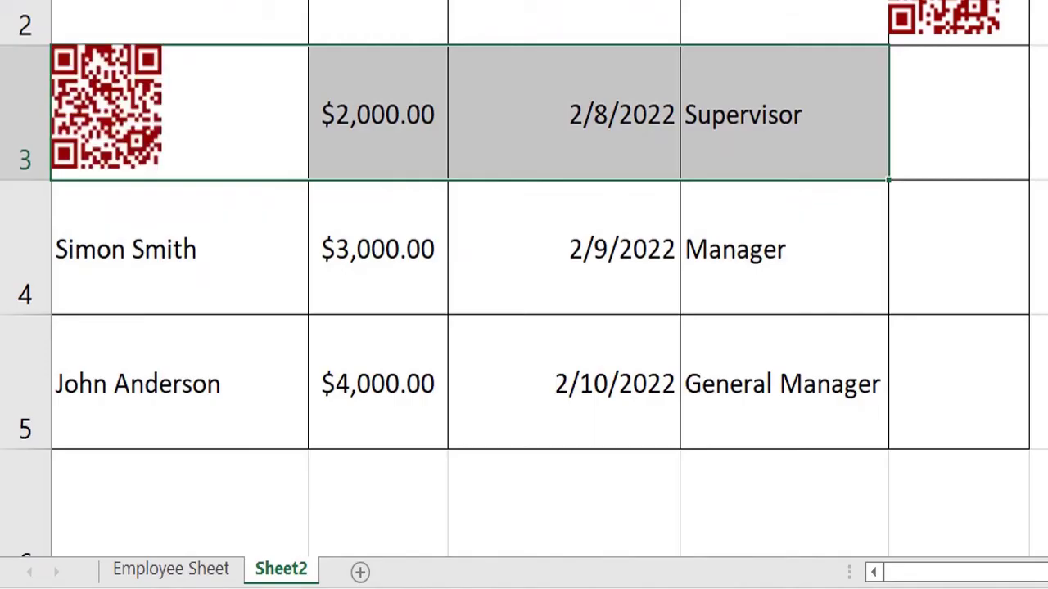
pyautogui.click(129, 134)
pyautogui.press('Delete')
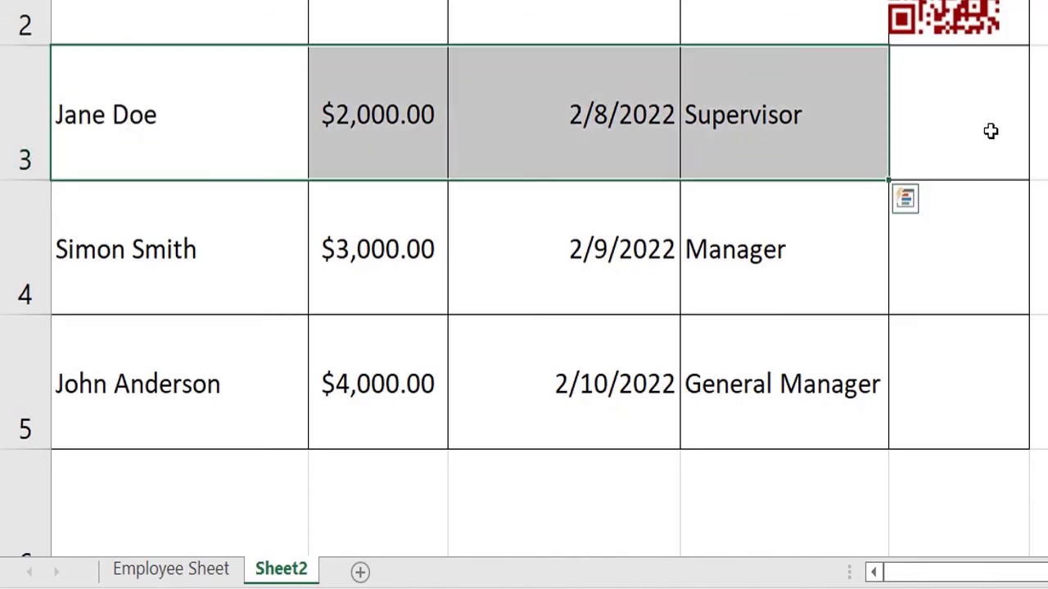
pyautogui.click(991, 131)
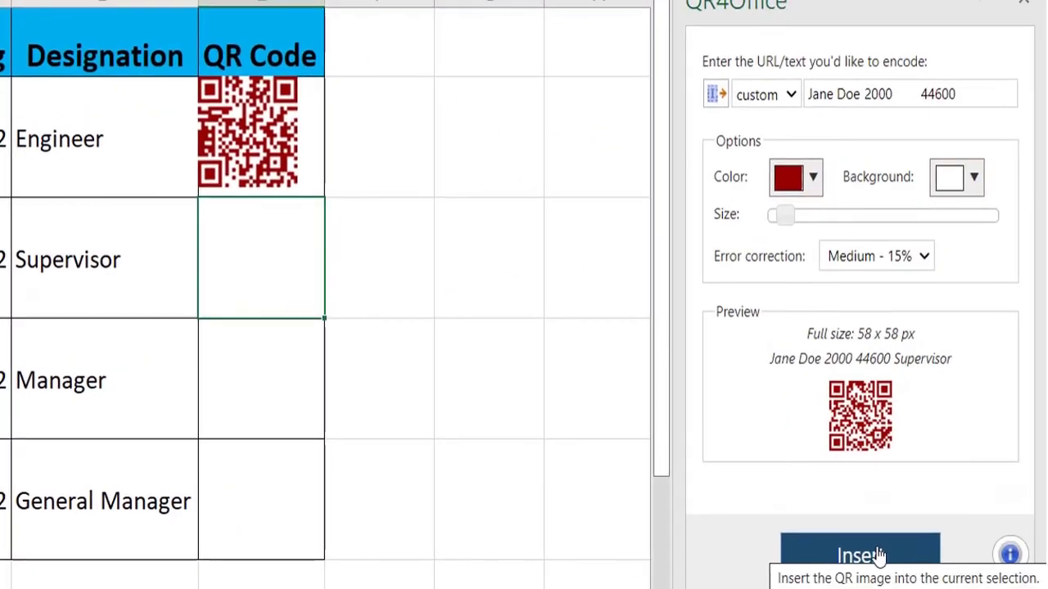
pyautogui.click(878, 556)
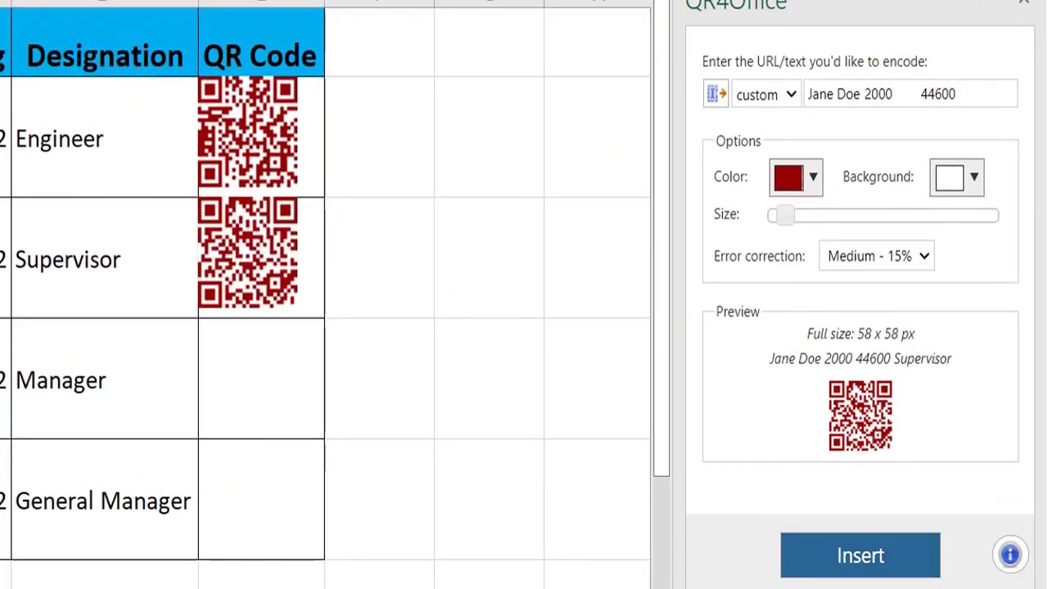
# Step: Encode the Manager row's details and insert its QR code into E4
pyautogui.click(98, 380)
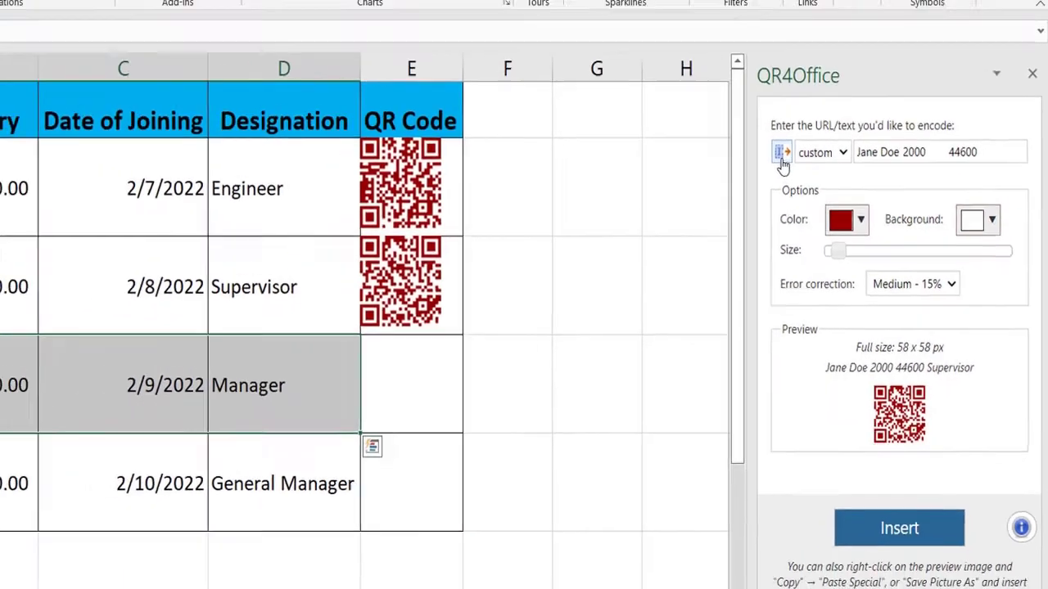
pyautogui.click(716, 95)
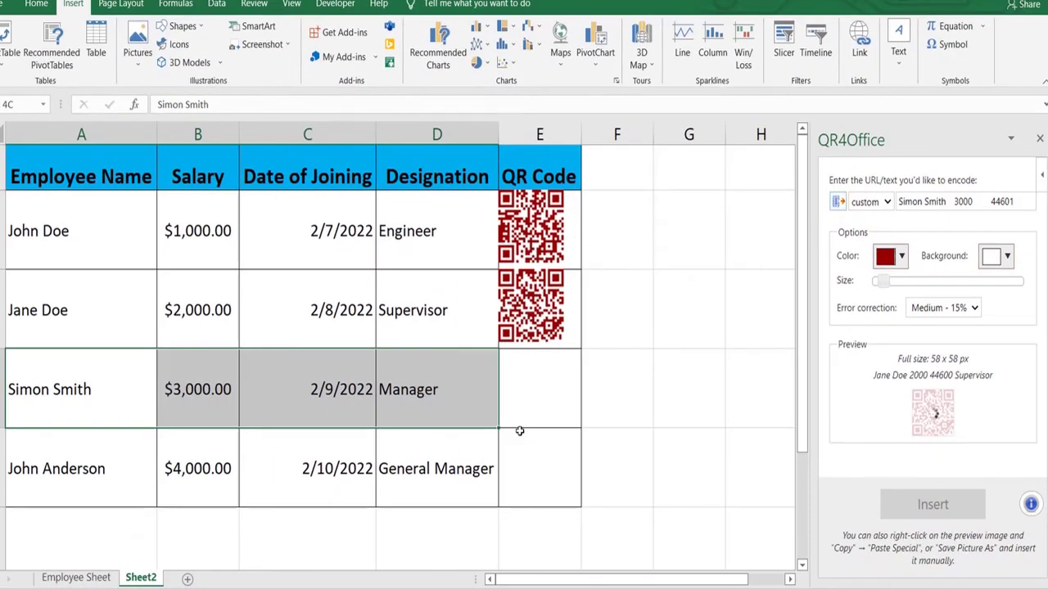
pyautogui.click(536, 410)
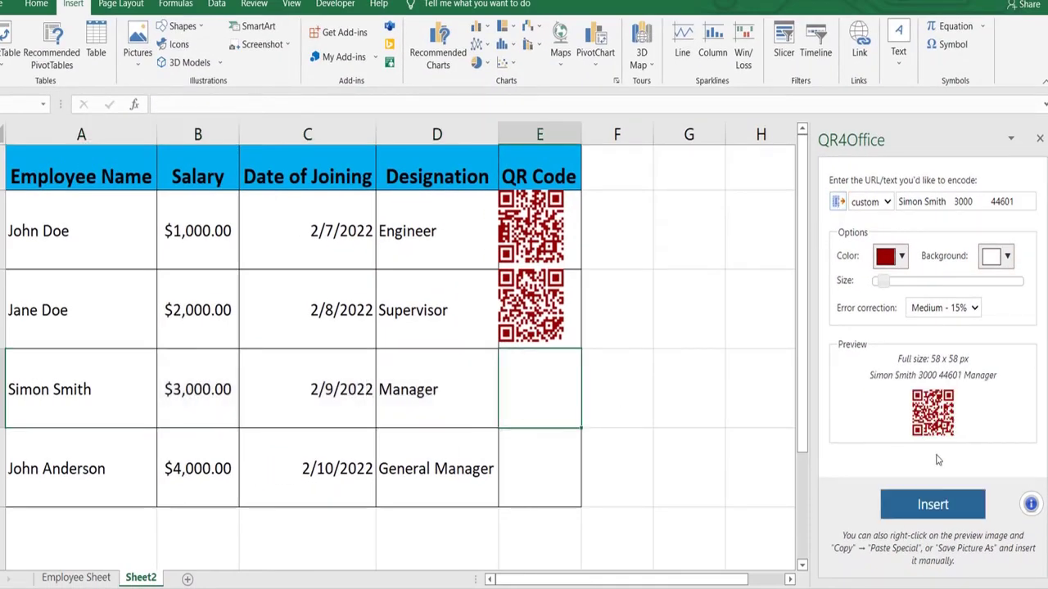
pyautogui.click(946, 501)
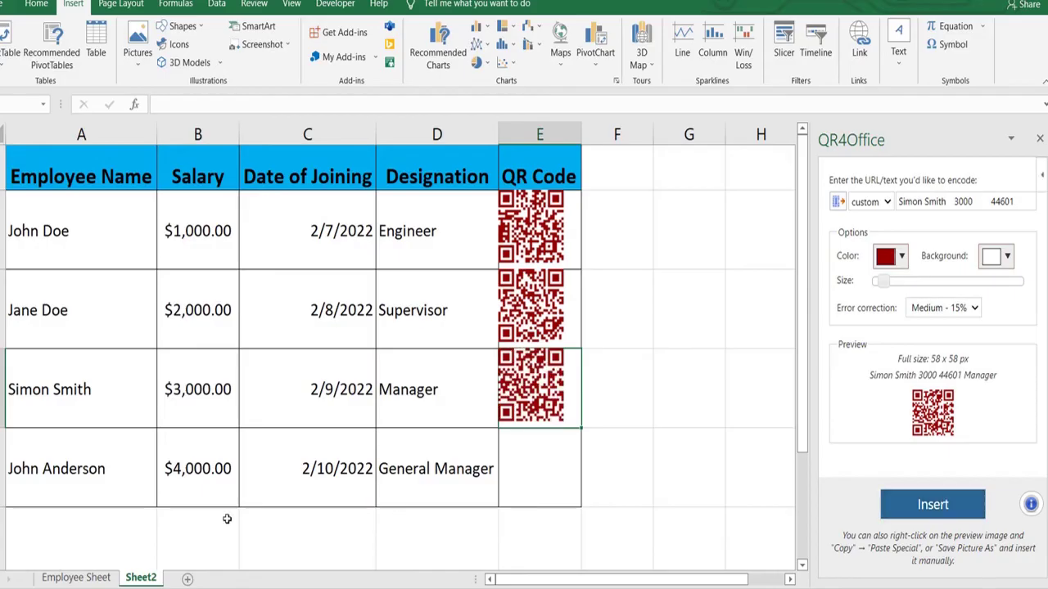
# Step: Encode the General Manager row's details and insert its QR code into E5
pyautogui.click(94, 453)
pyautogui.hotkey('shift', 'Right')
pyautogui.hotkey('shift', 'Right')
pyautogui.hotkey('shift', 'Right')
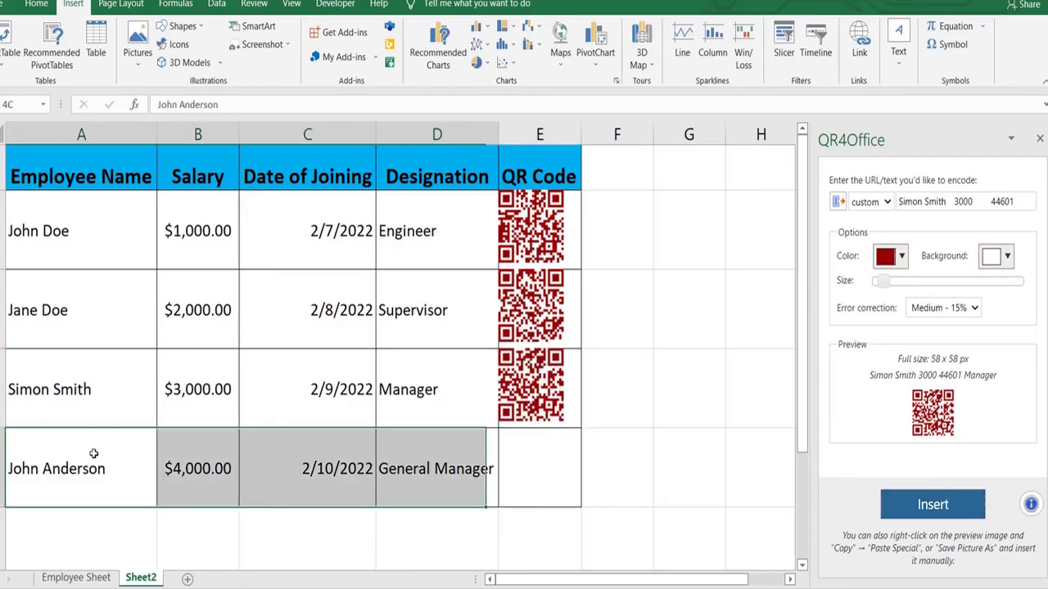
pyautogui.click(838, 202)
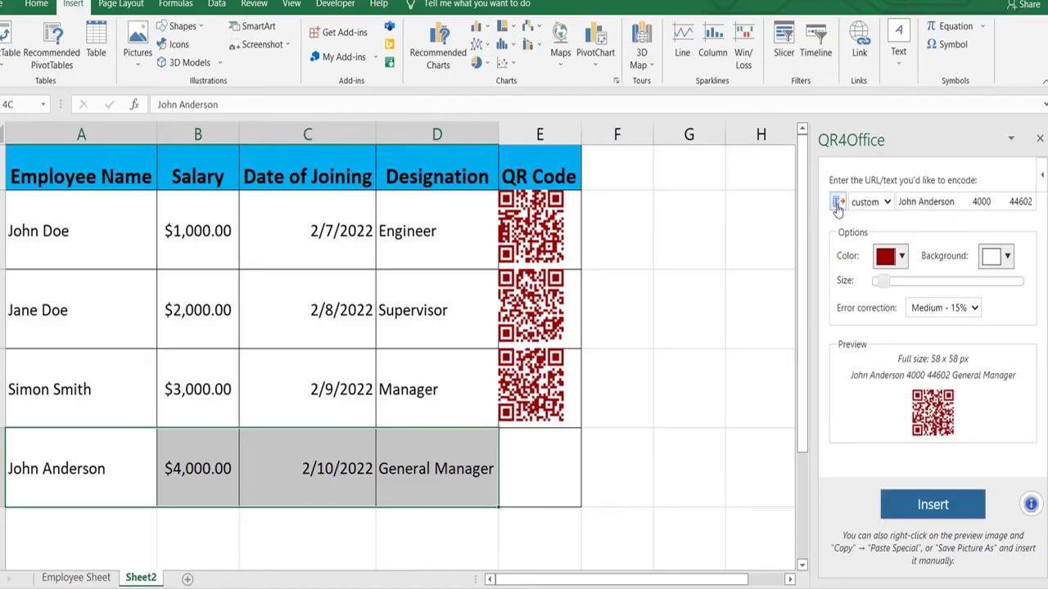
pyautogui.click(530, 476)
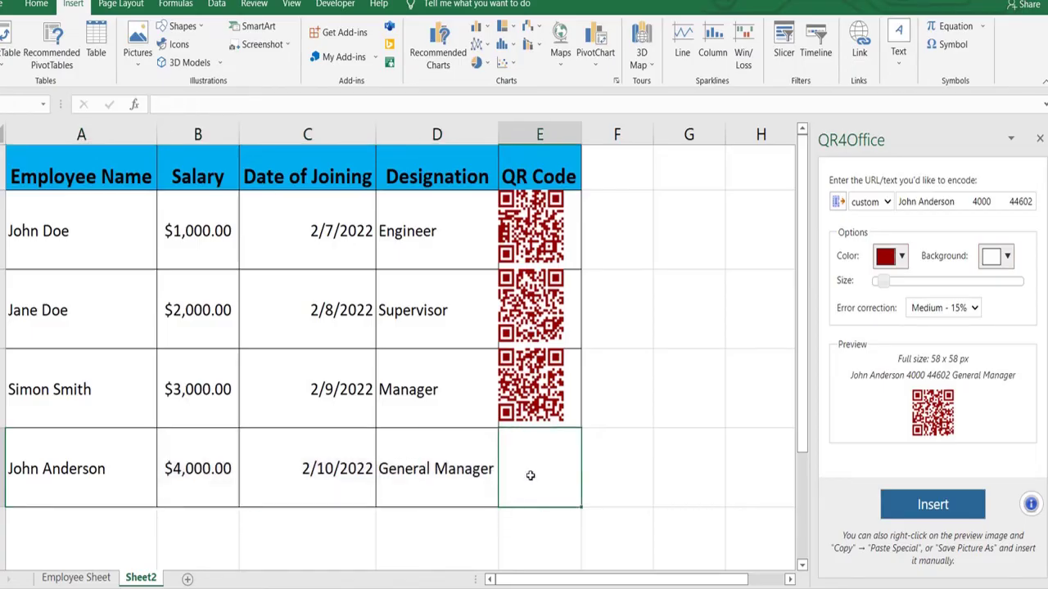
pyautogui.click(933, 505)
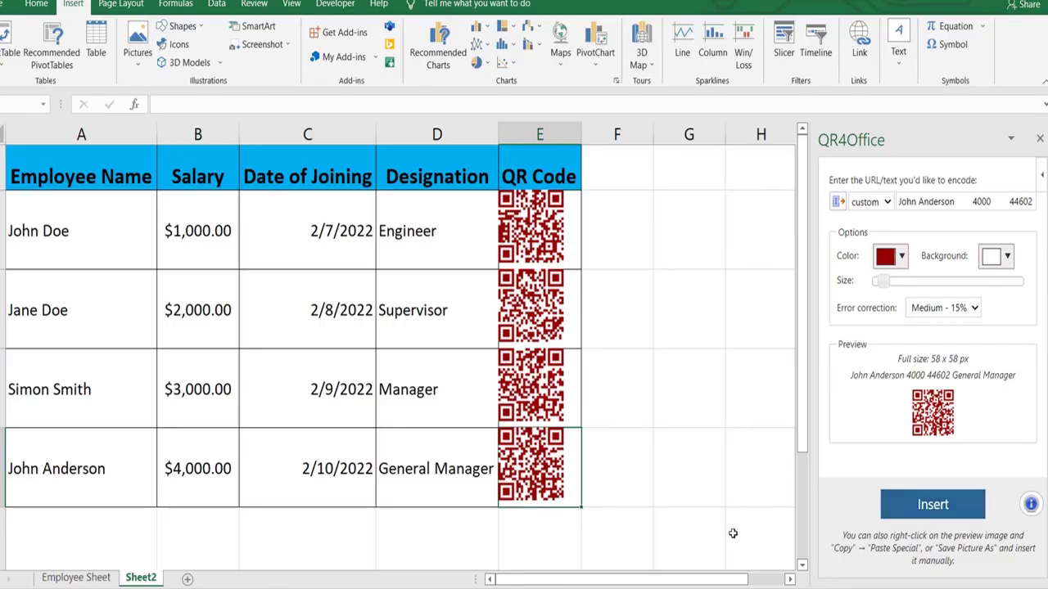